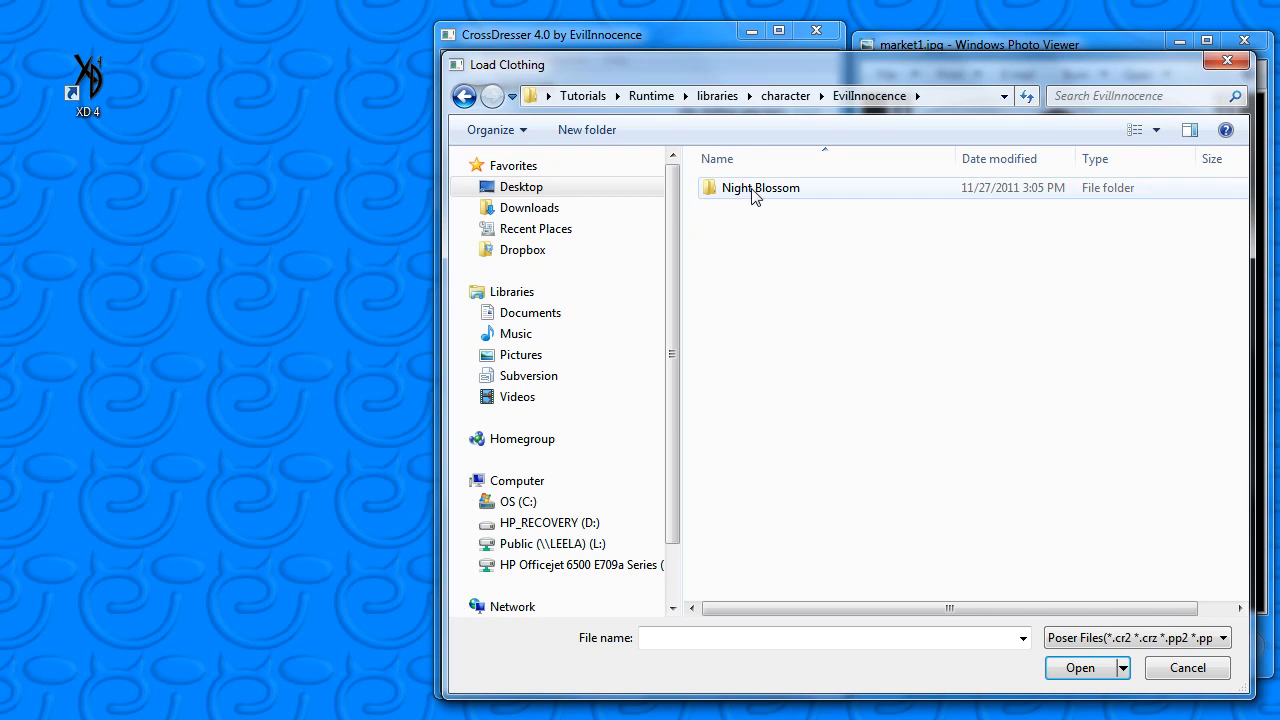
# Load V4 Dress.cr2 from the Night Blossom folder as the clothing to convert.
pyautogui.doubleClick(757, 192)
pyautogui.doubleClick(760, 189)
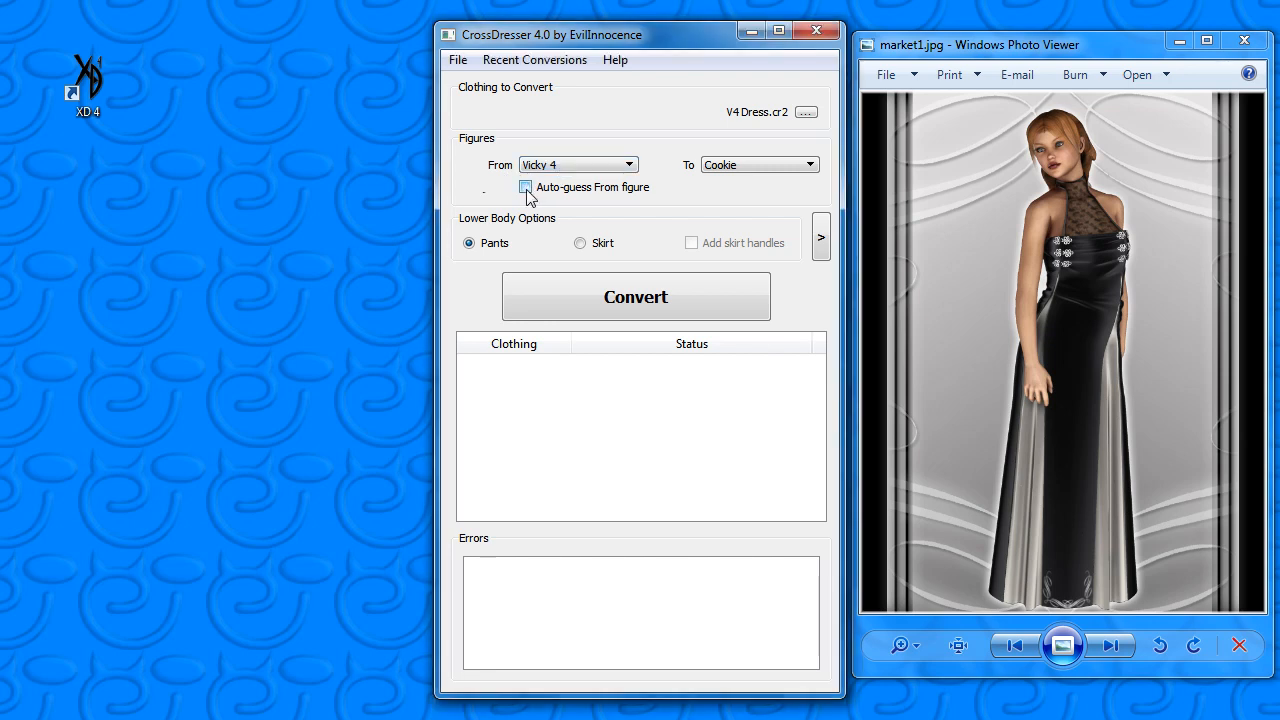
# Convert the dress from Vicky 4 to Ninja Sprite with the lower body option set to Skirt.
pyautogui.click(552, 168)
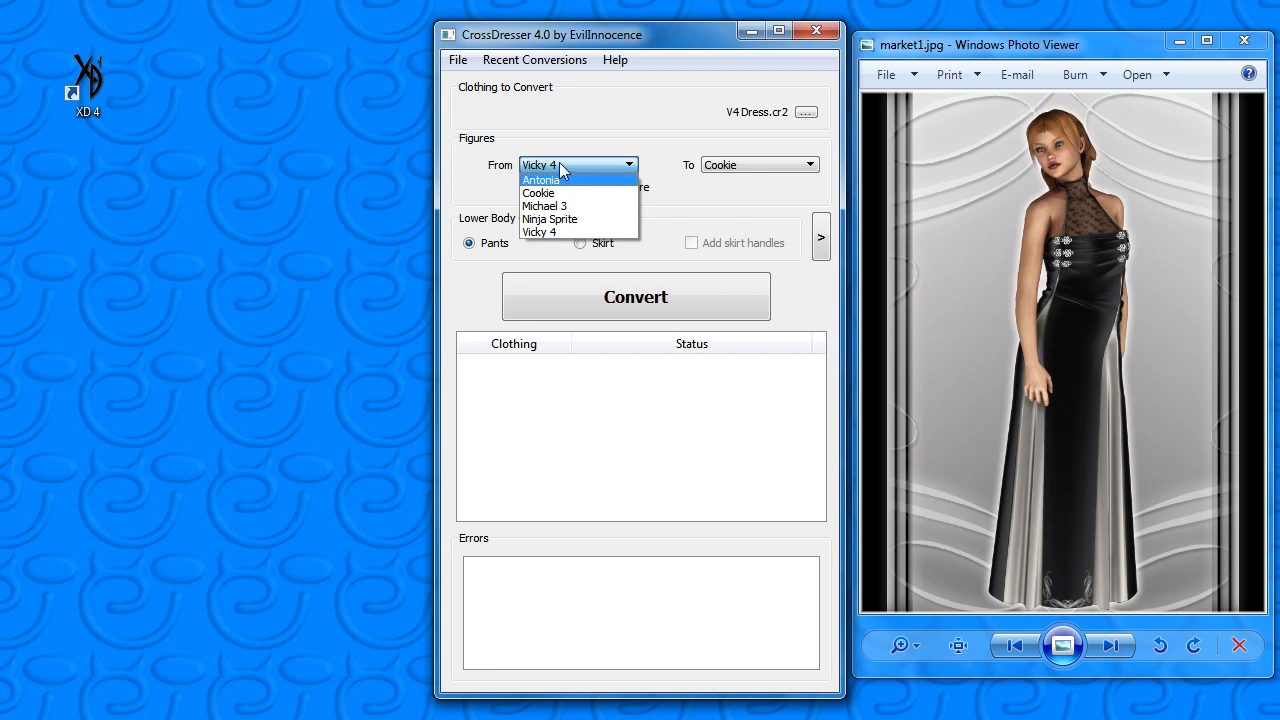
pyautogui.click(565, 150)
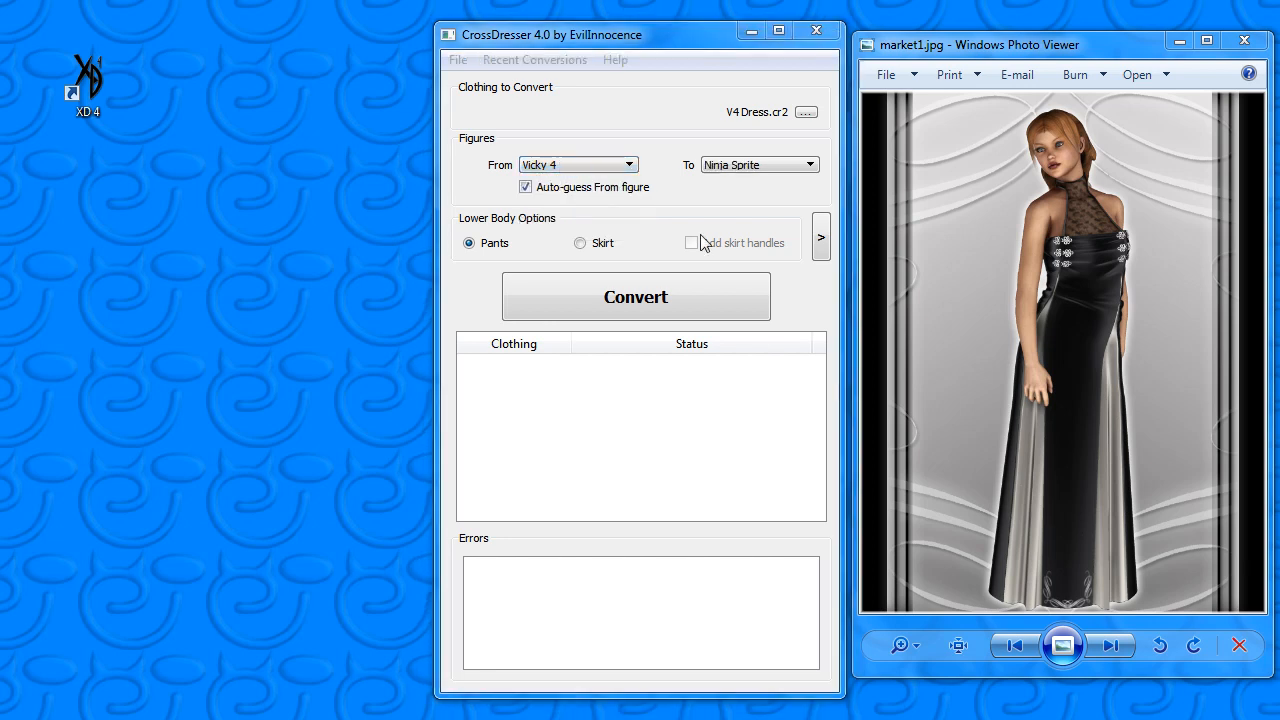
pyautogui.click(727, 166)
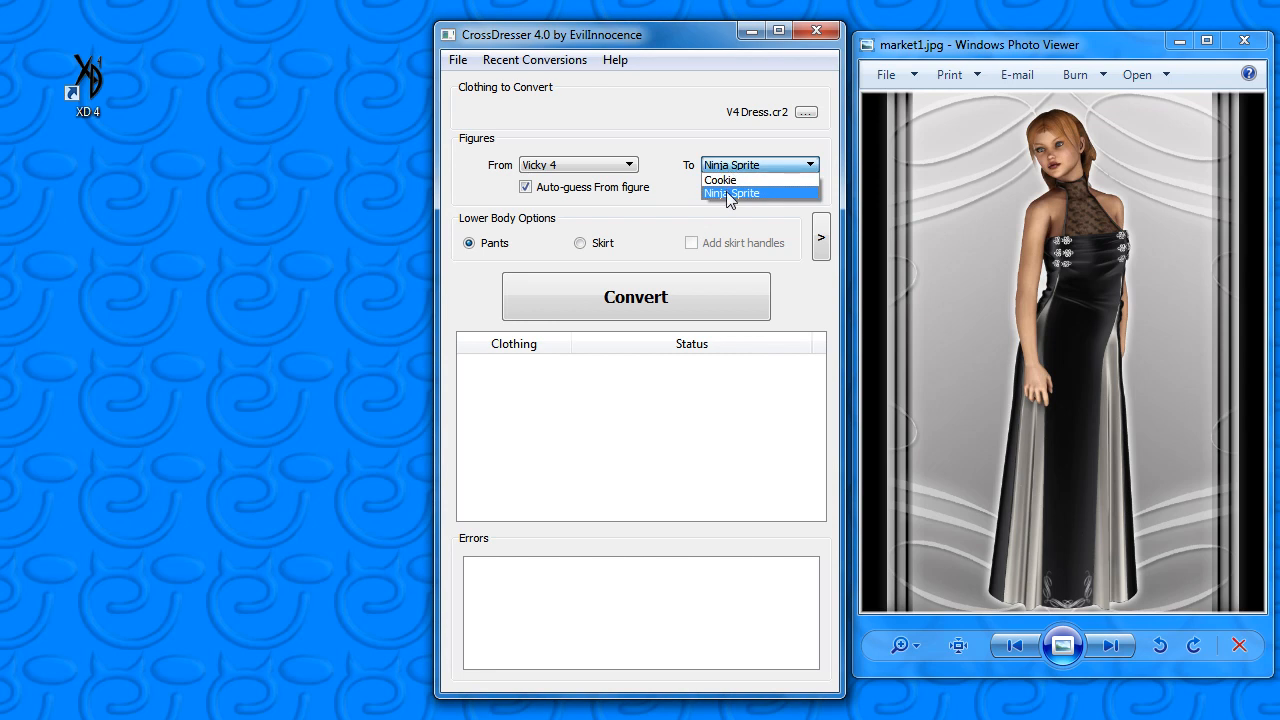
pyautogui.click(730, 193)
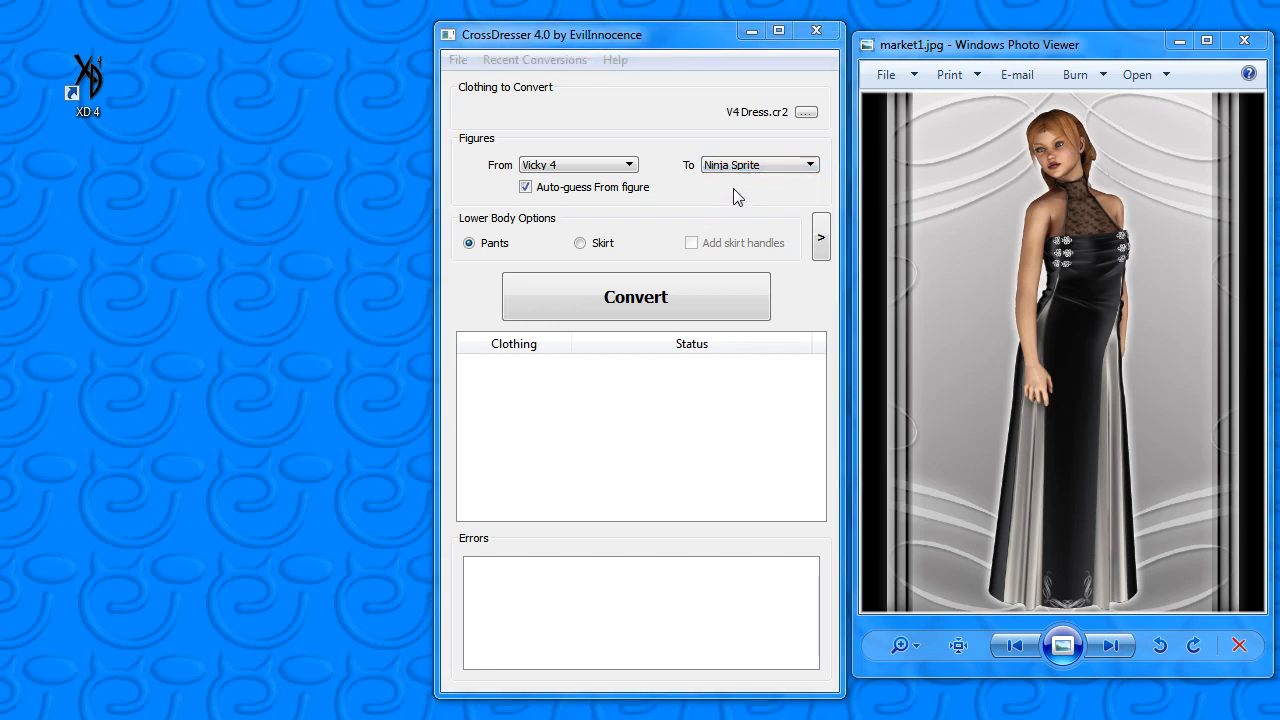
pyautogui.click(581, 243)
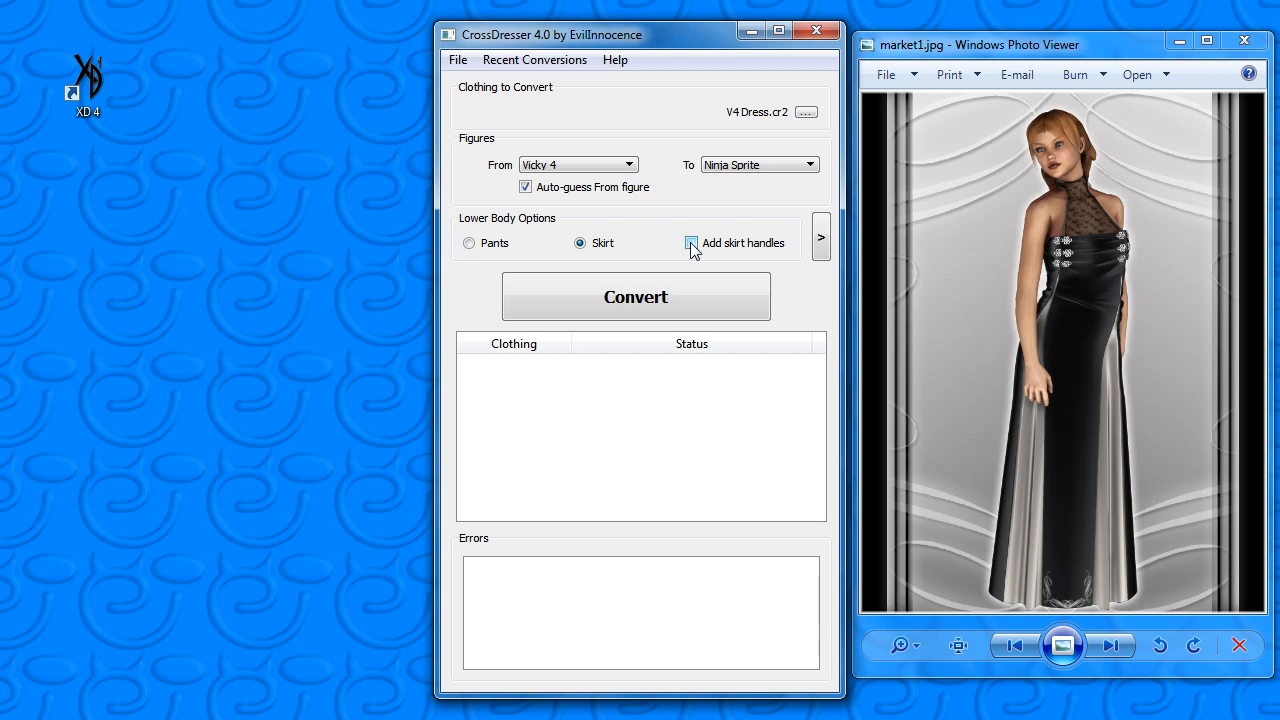
pyautogui.click(636, 300)
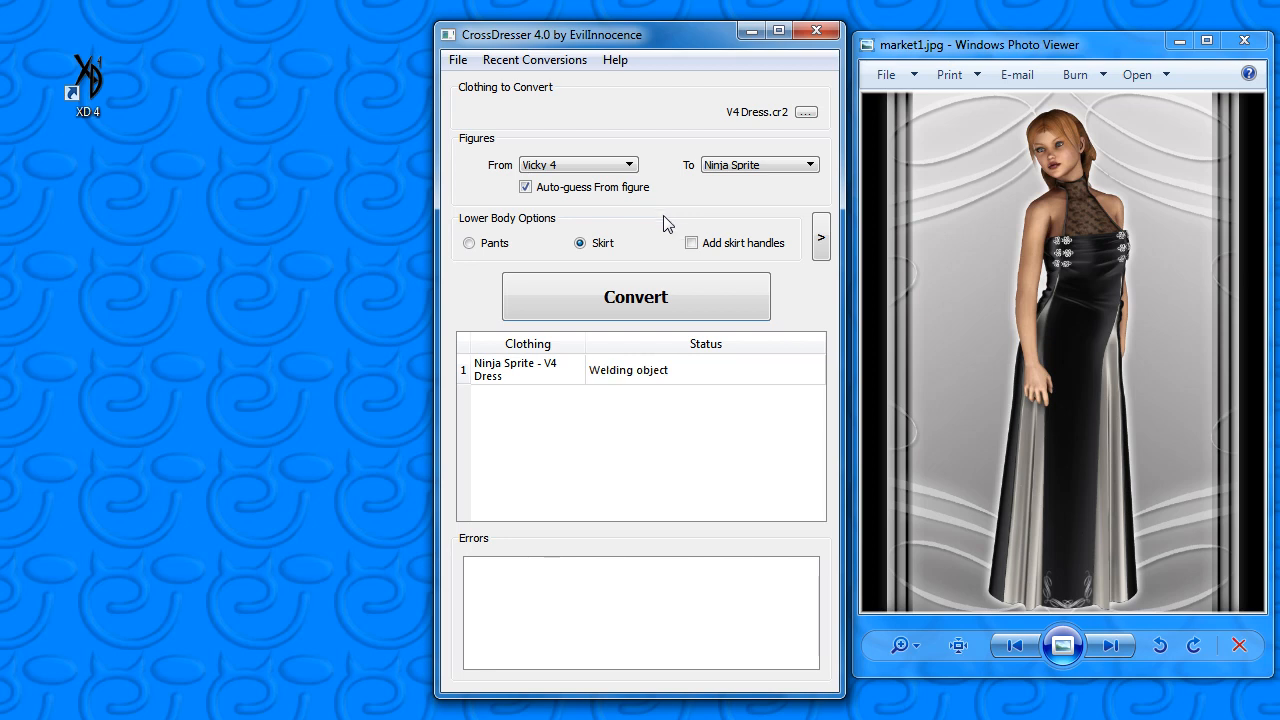
# Change the target figure to Cookie and convert the same dress for it.
pyautogui.click(722, 168)
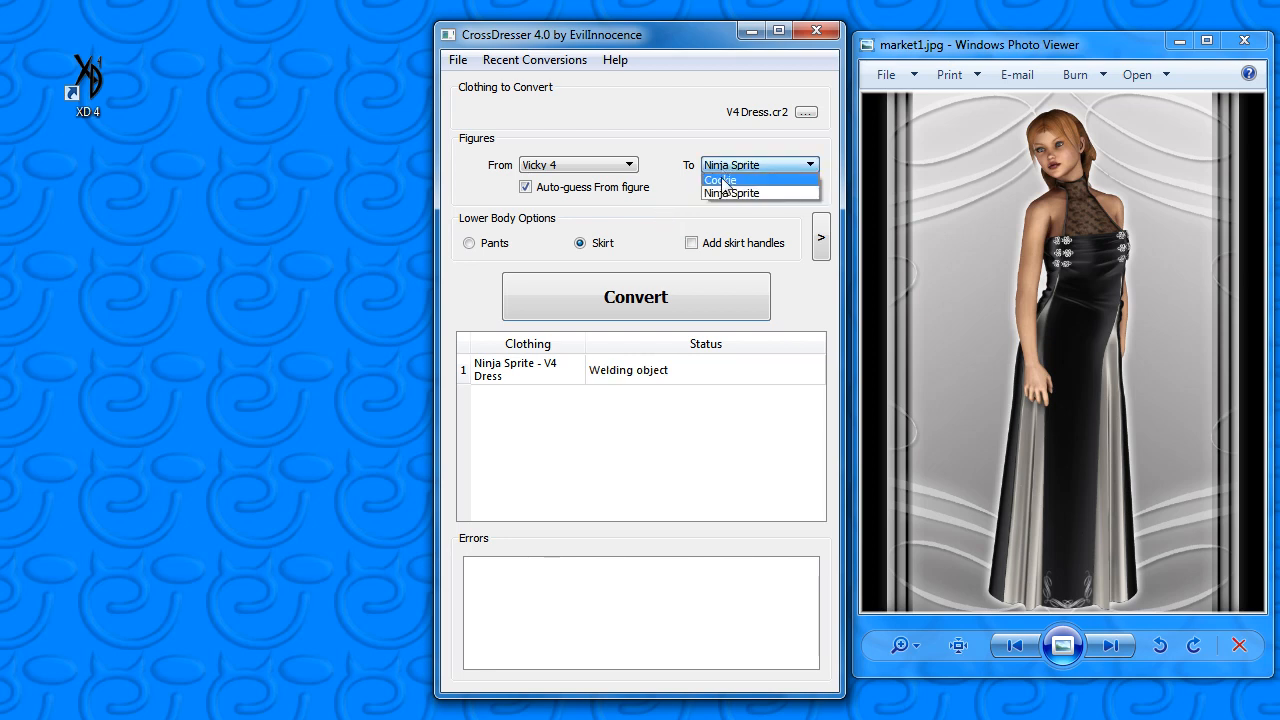
pyautogui.click(722, 181)
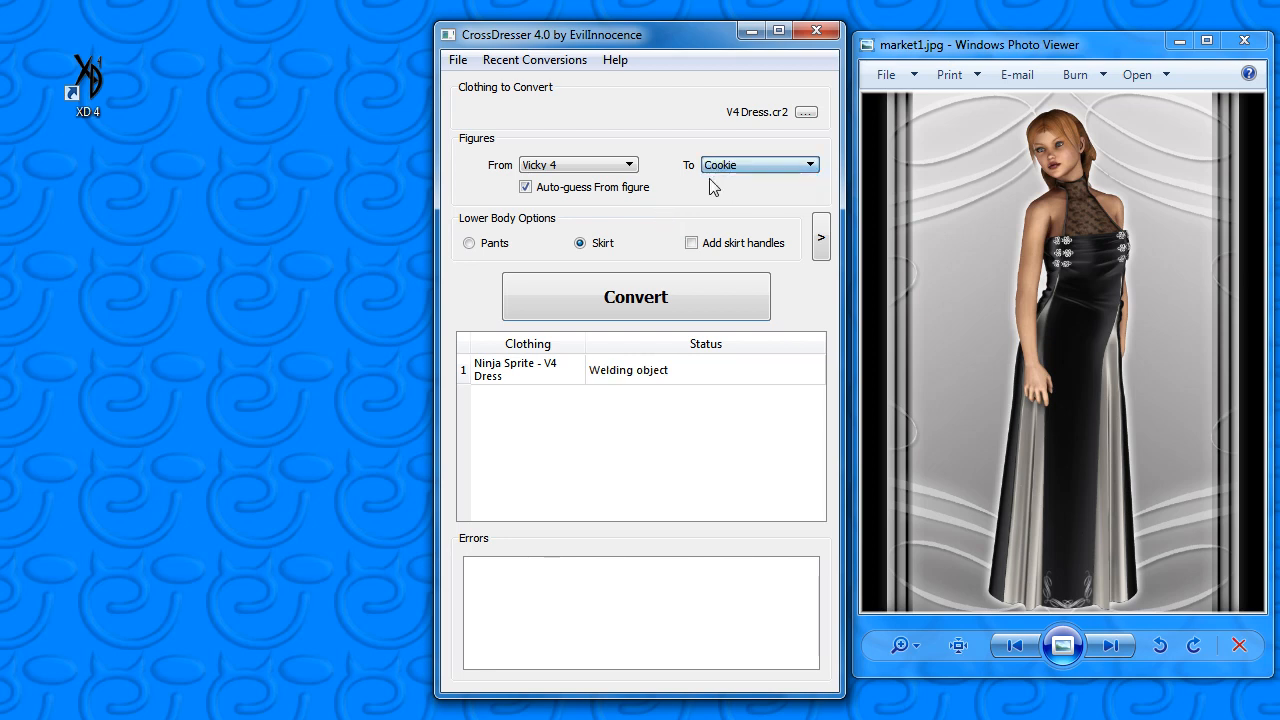
pyautogui.click(640, 305)
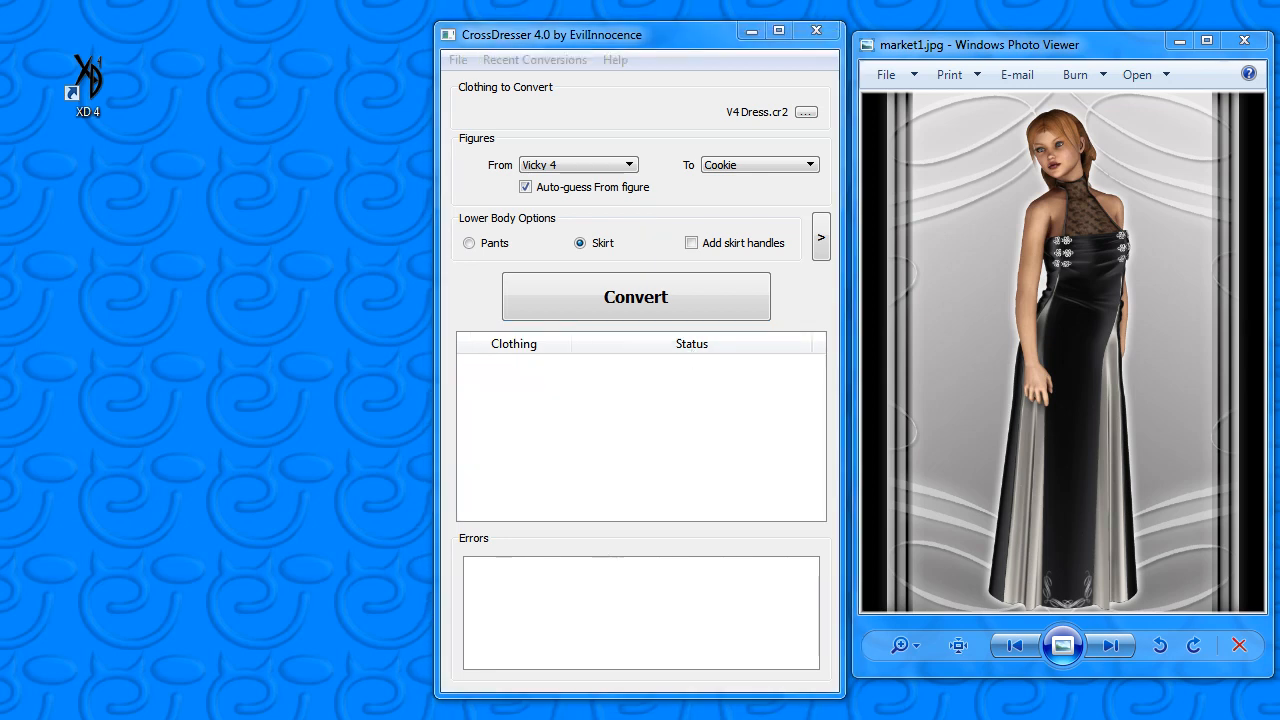
# Switch to Poser and load Ninja Sprite - V4 Dress from the !Converted folder of the Tutorials library into the scene.
pyautogui.hotkey('alt', 'Tab')
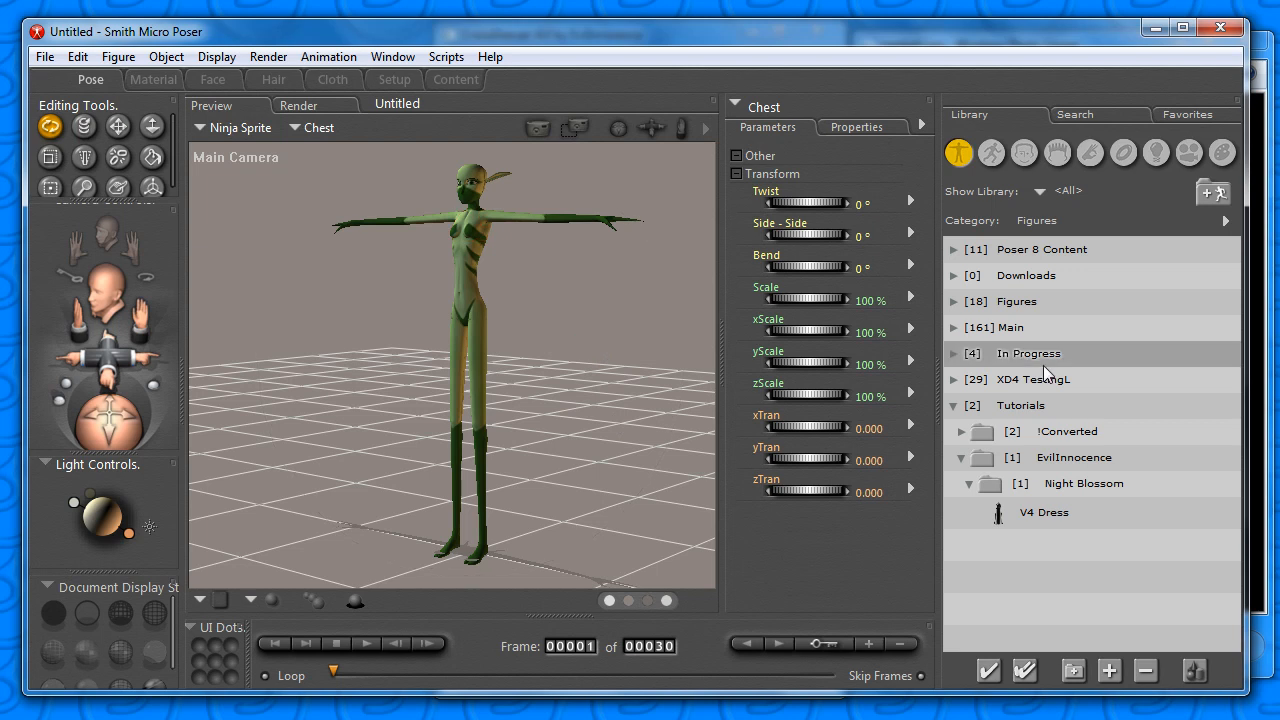
pyautogui.click(958, 432)
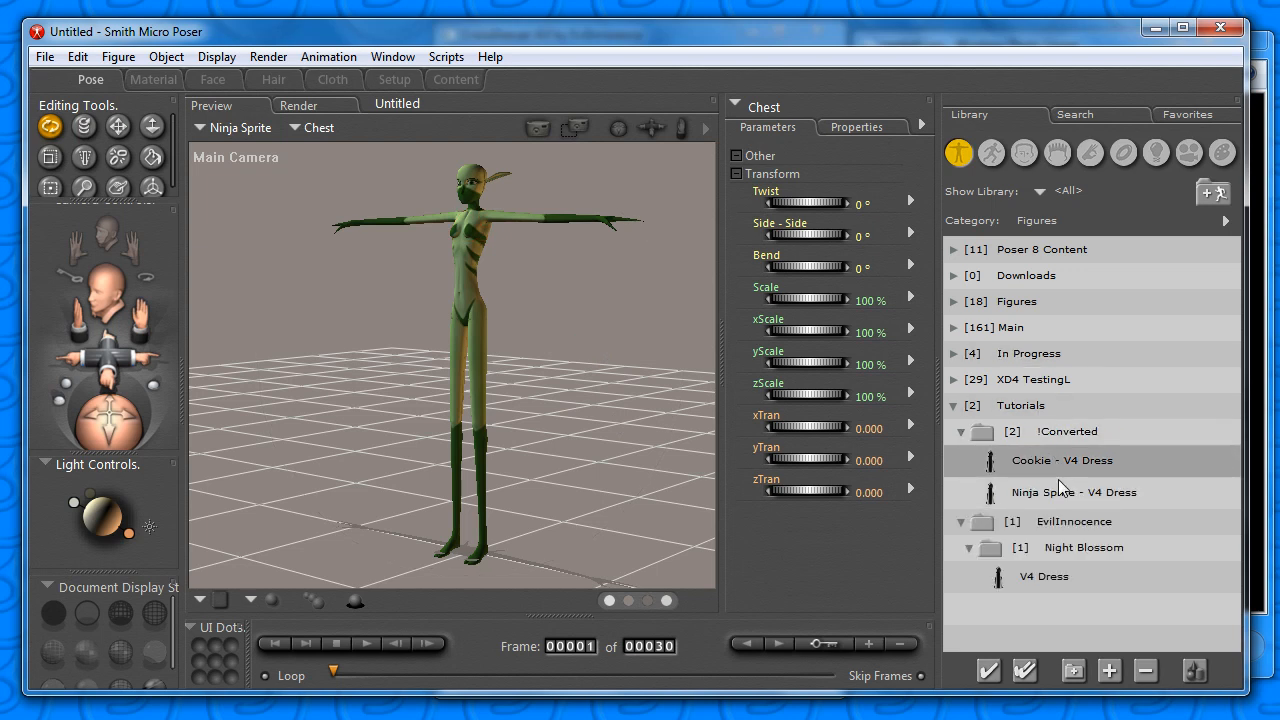
pyautogui.click(1060, 488)
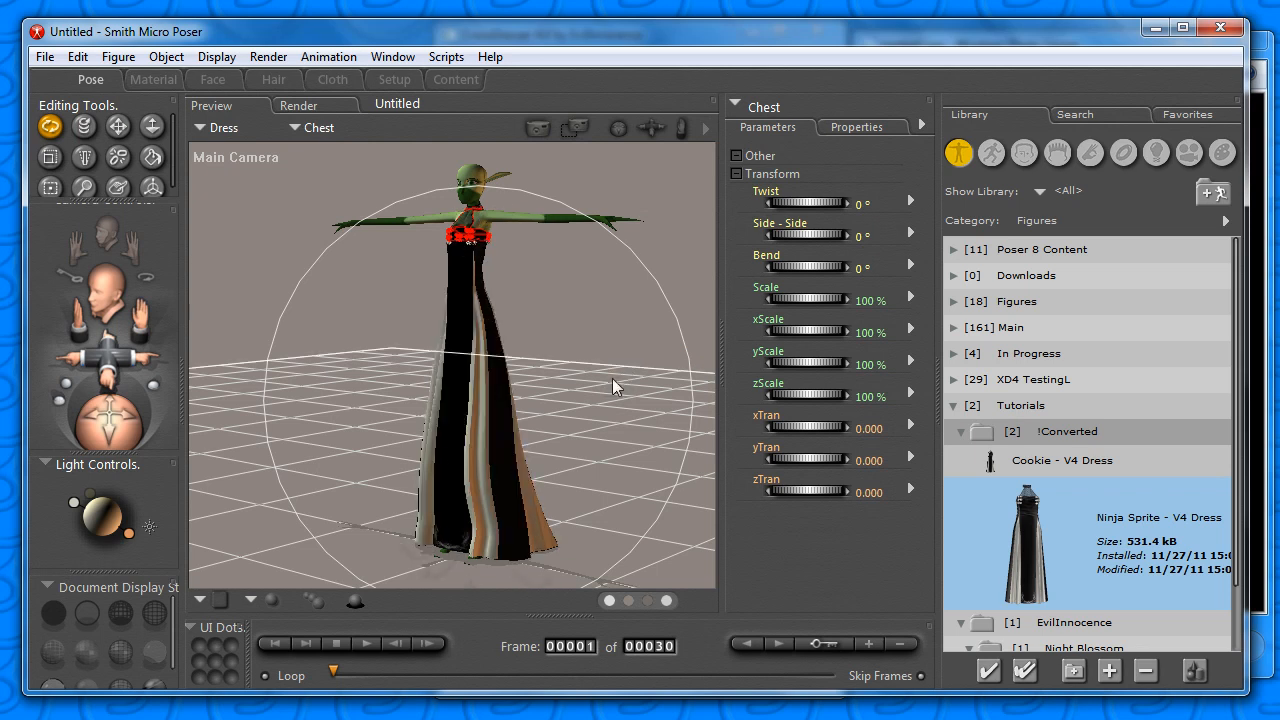
# Return to CrossDresser, expand the advanced options and show the Output settings.
pyautogui.click(1153, 28)
pyautogui.click(821, 237)
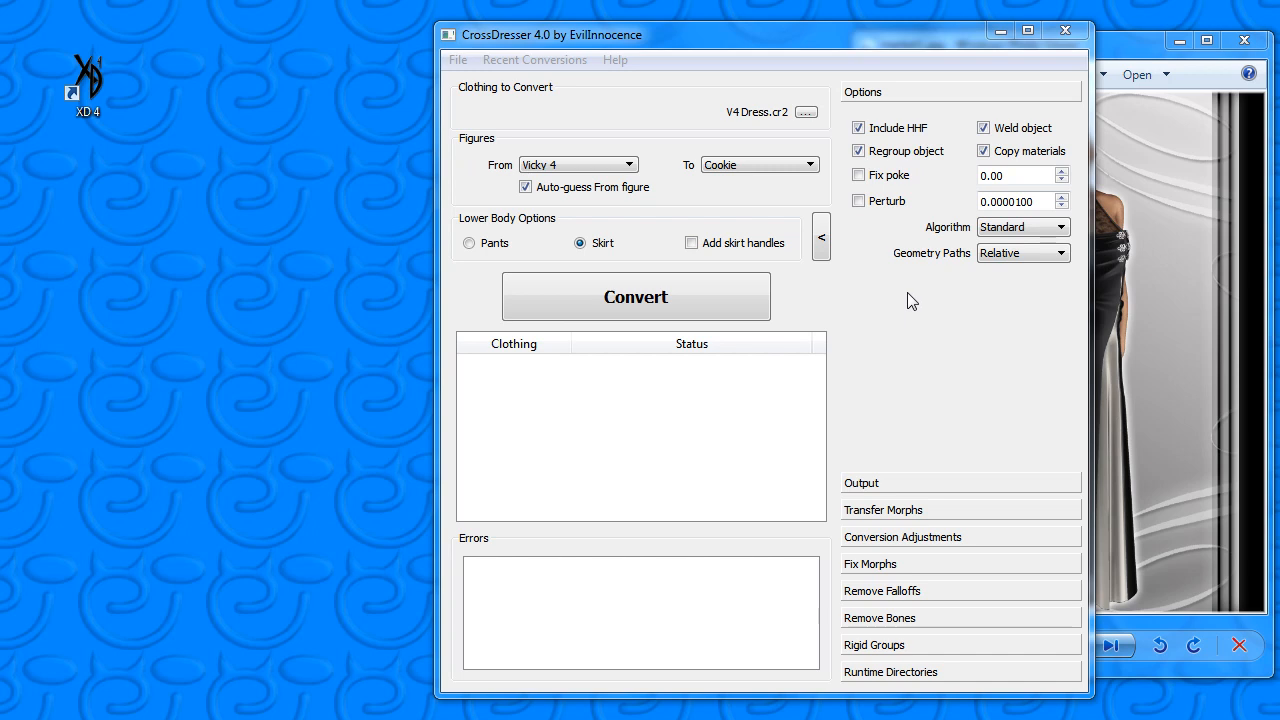
pyautogui.click(900, 484)
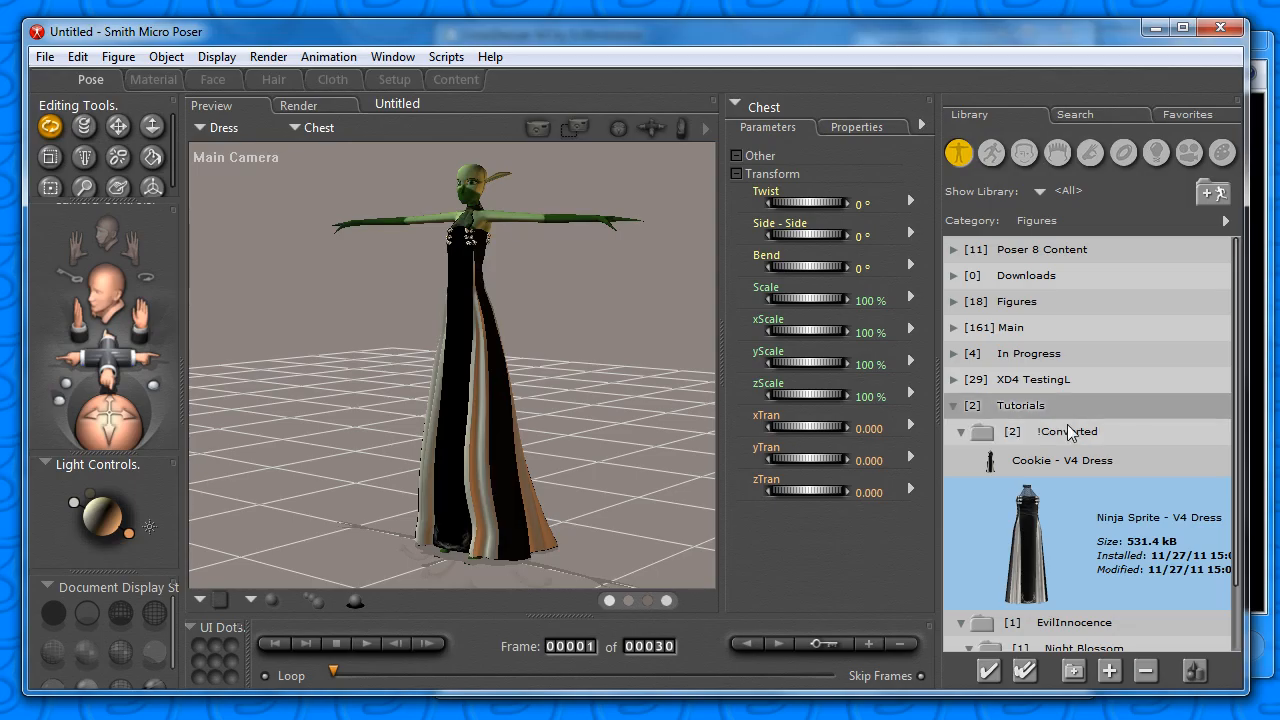
# Collapse the !Converted folder in Poser's library, and enable the cr2 and object output file overrides in CrossDresser.
pyautogui.click(1070, 431)
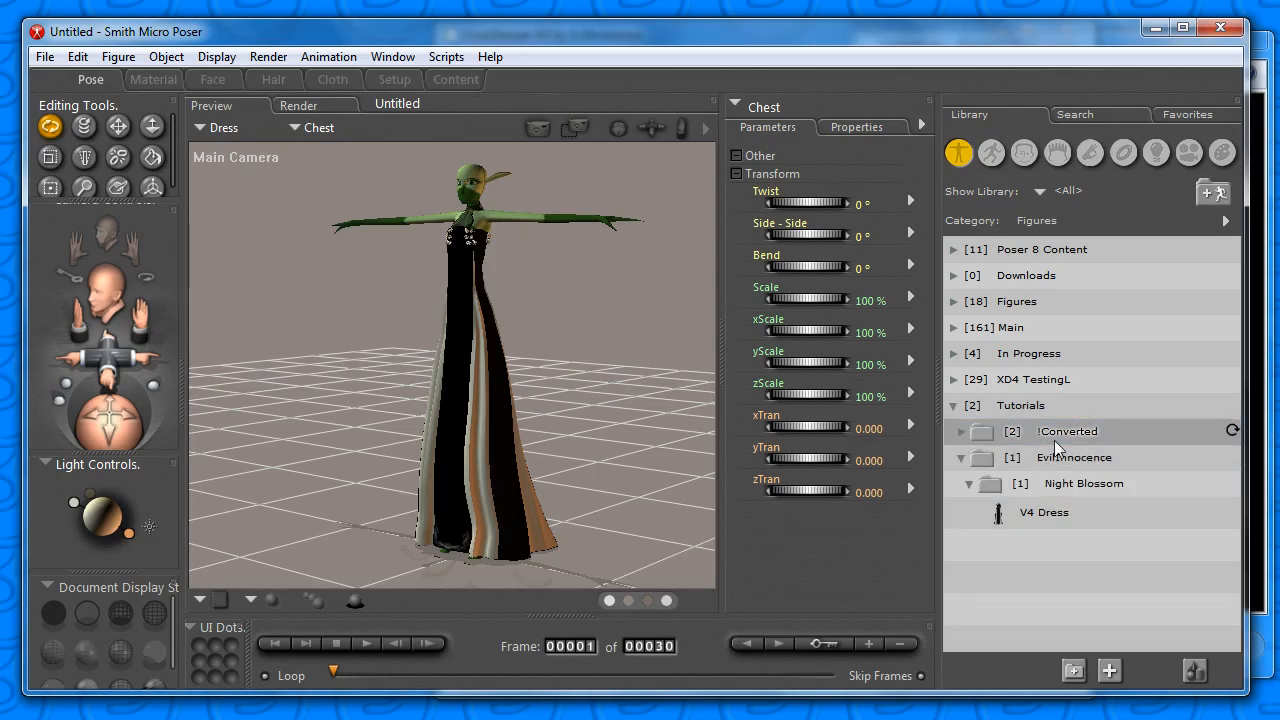
pyautogui.click(1153, 27)
pyautogui.click(864, 151)
pyautogui.click(865, 213)
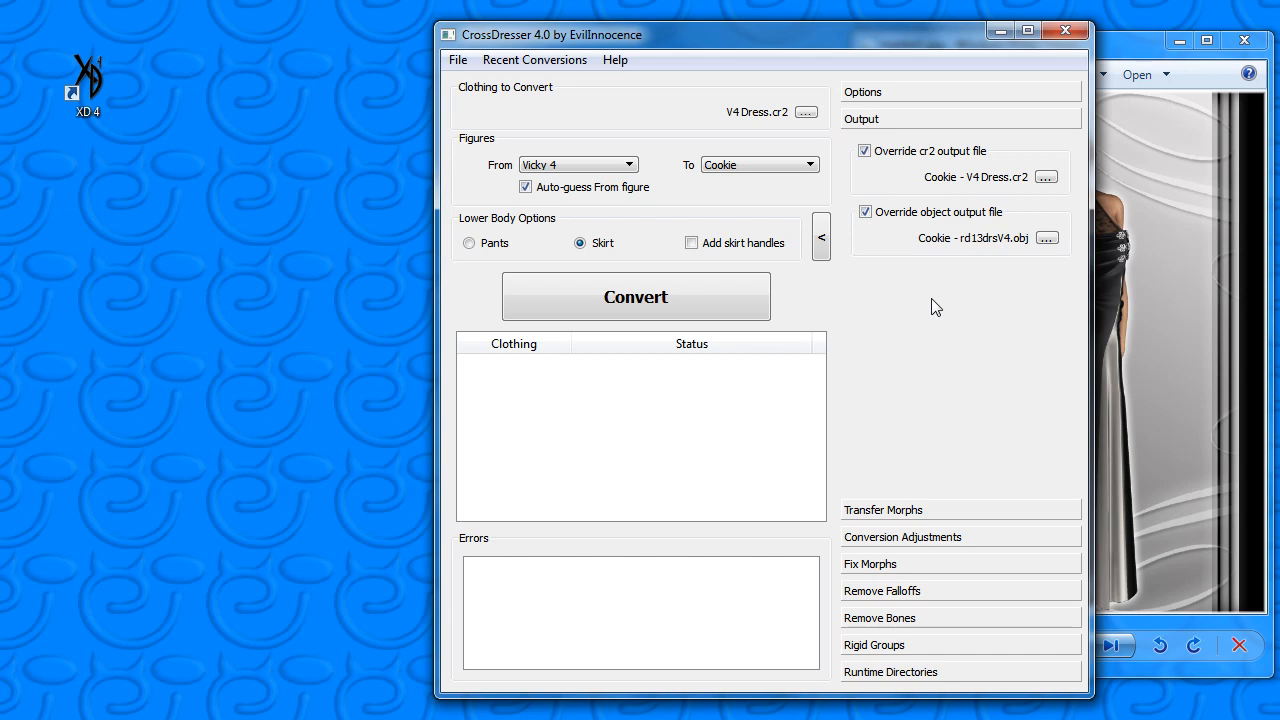
# Enable Transfer Morphs and select the Buttocks Top, Crotch Front, Lats and Lower Side morphs.
pyautogui.click(929, 509)
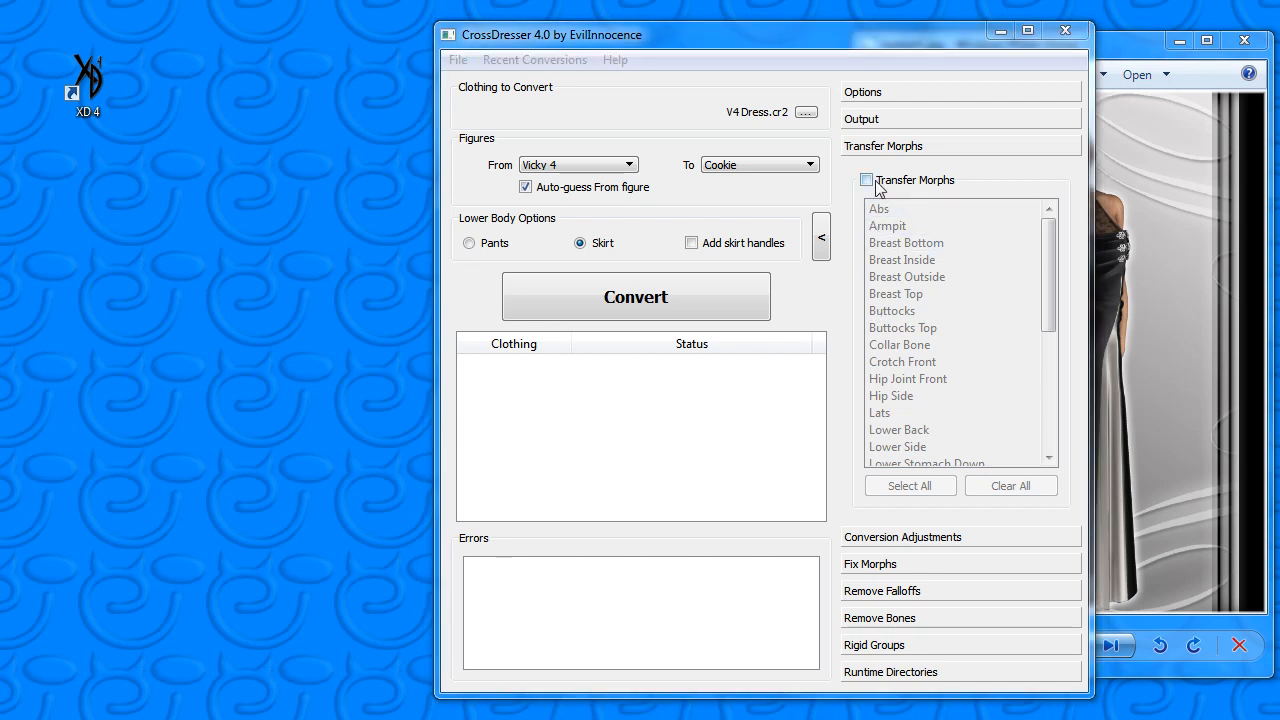
pyautogui.click(866, 180)
pyautogui.click(895, 329)
pyautogui.click(897, 362)
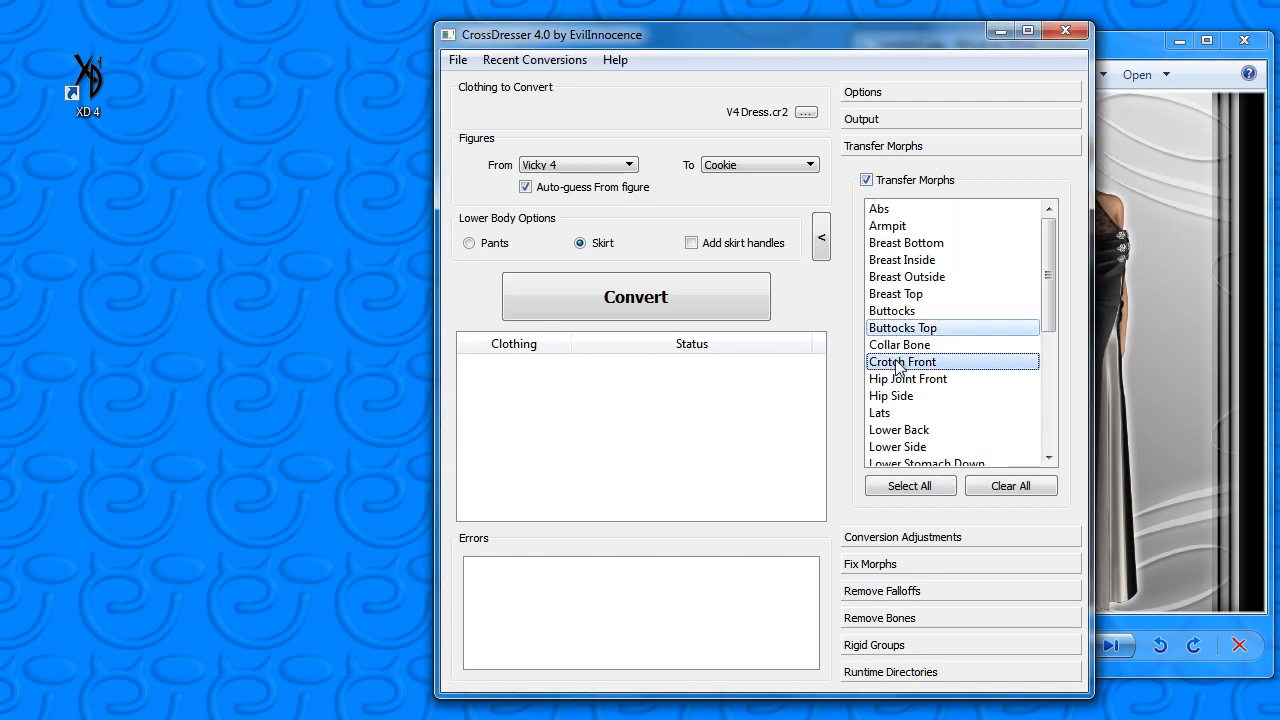
pyautogui.click(905, 413)
pyautogui.click(910, 447)
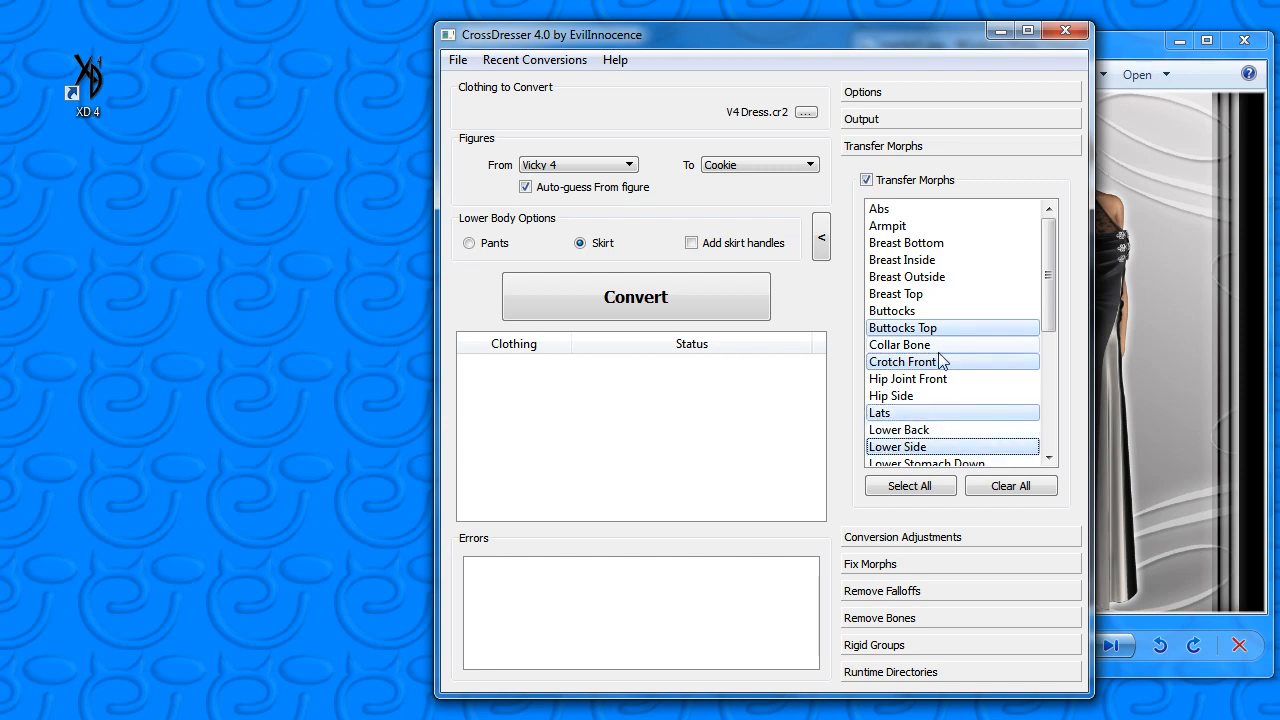
# Set the Abs conversion adjustment value to 0.20.
pyautogui.click(896, 537)
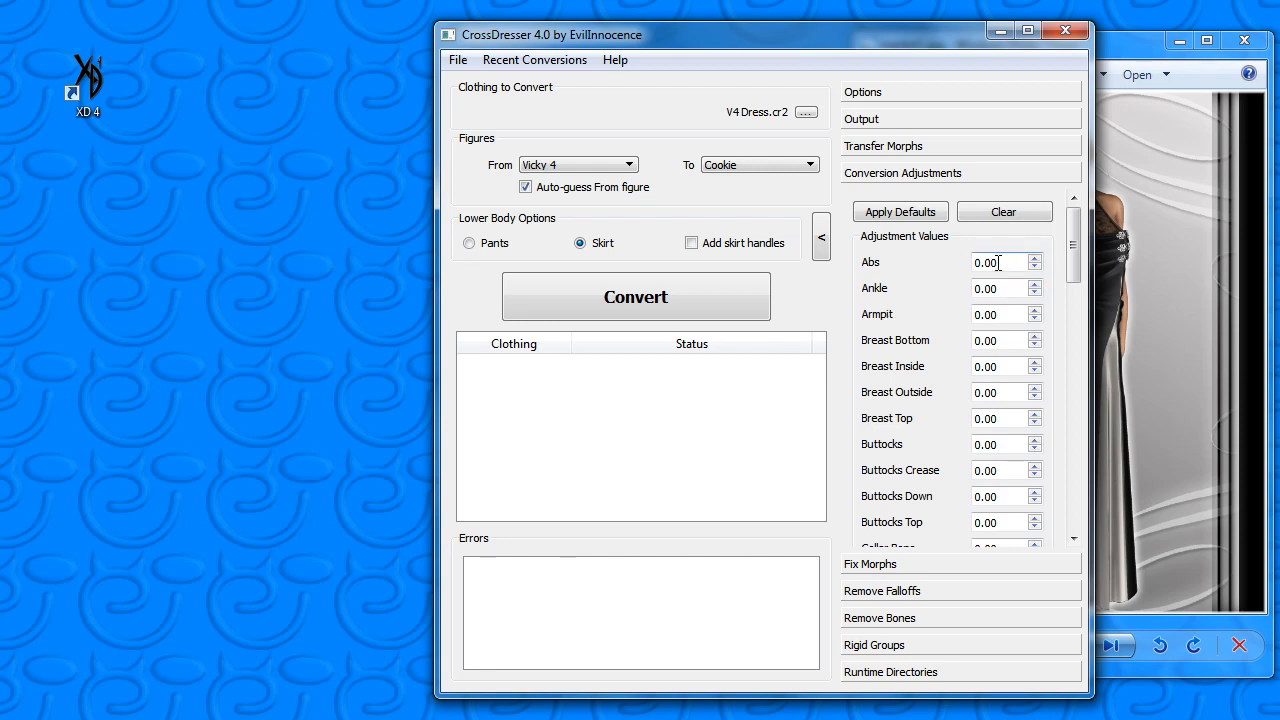
pyautogui.moveTo(1014, 264); pyautogui.dragTo(880, 266)
pyautogui.write('.2')
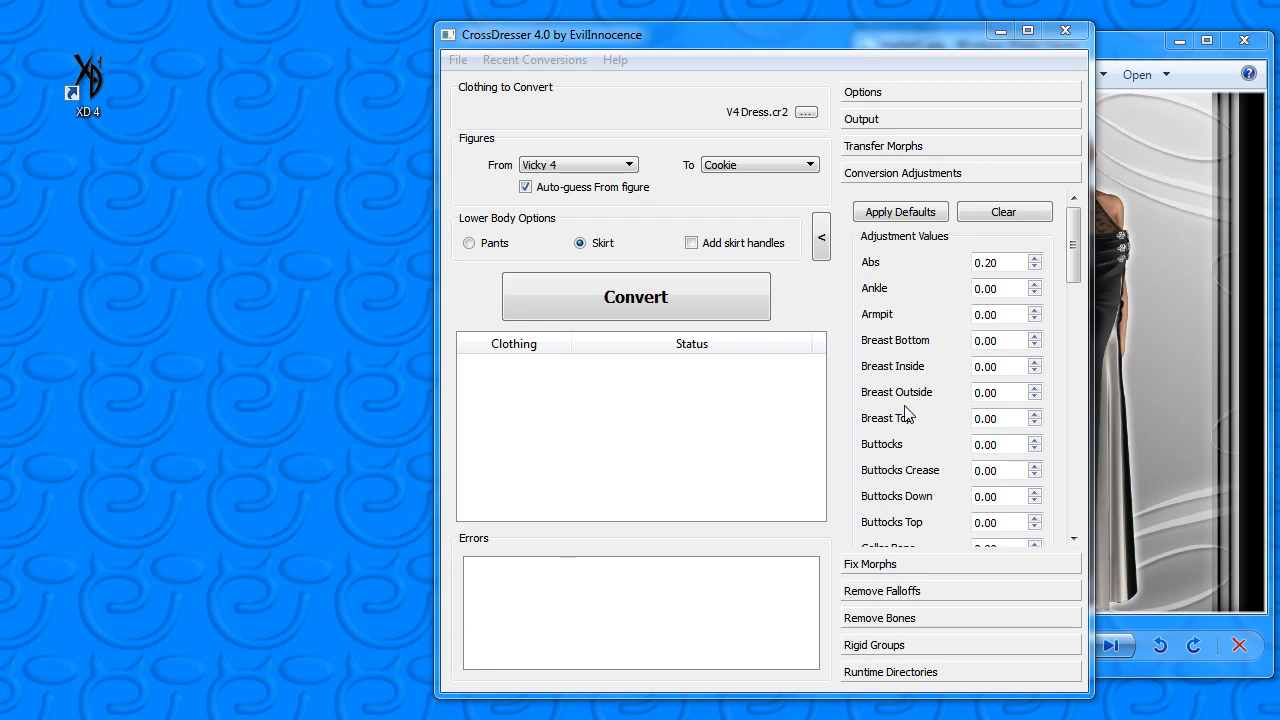
# Enable Add Fix Morphs and view the torn sleeve example on the EvilInnocence pose-fix tutorial page in the browser.
pyautogui.click(902, 566)
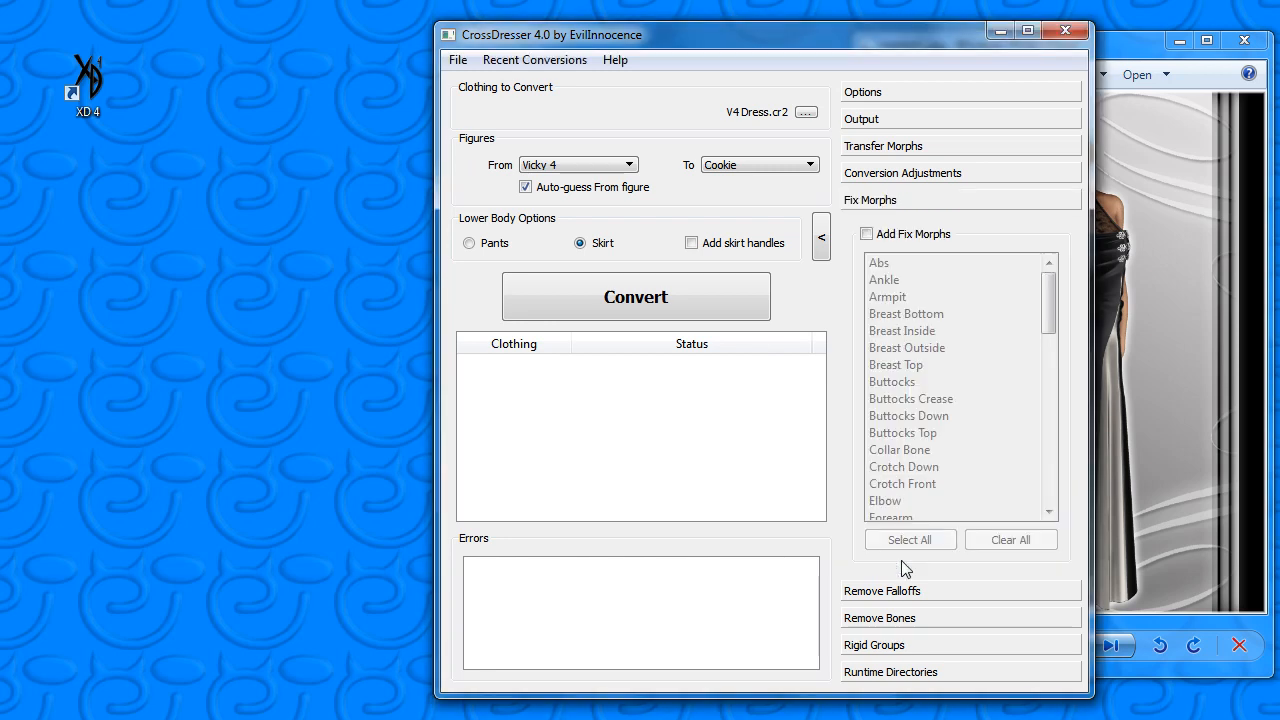
pyautogui.click(908, 238)
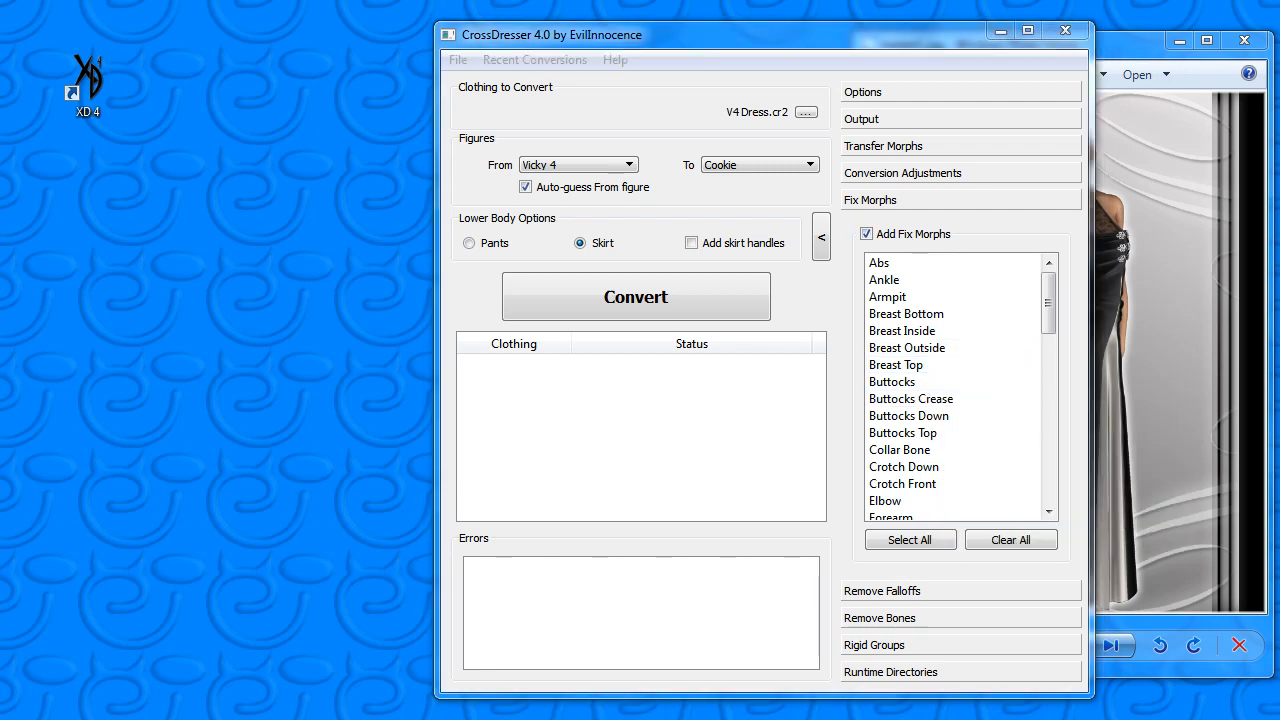
pyautogui.click(60, 718)
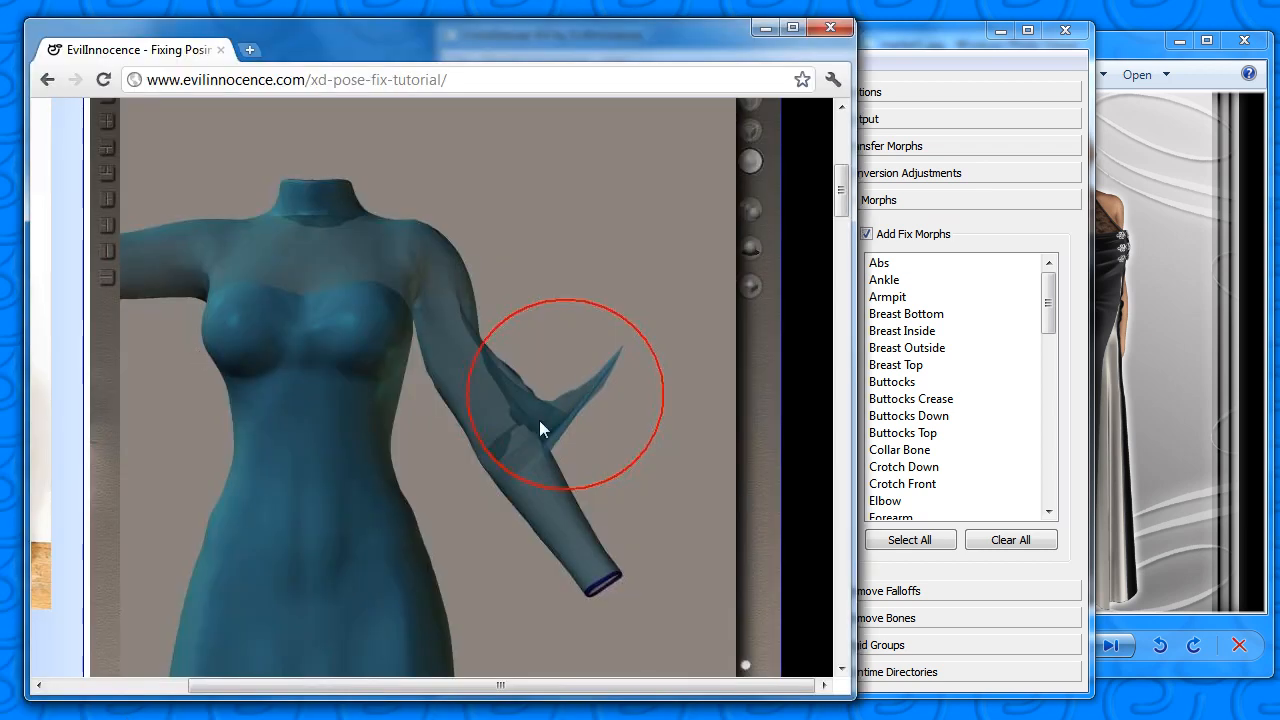
pyautogui.click(765, 27)
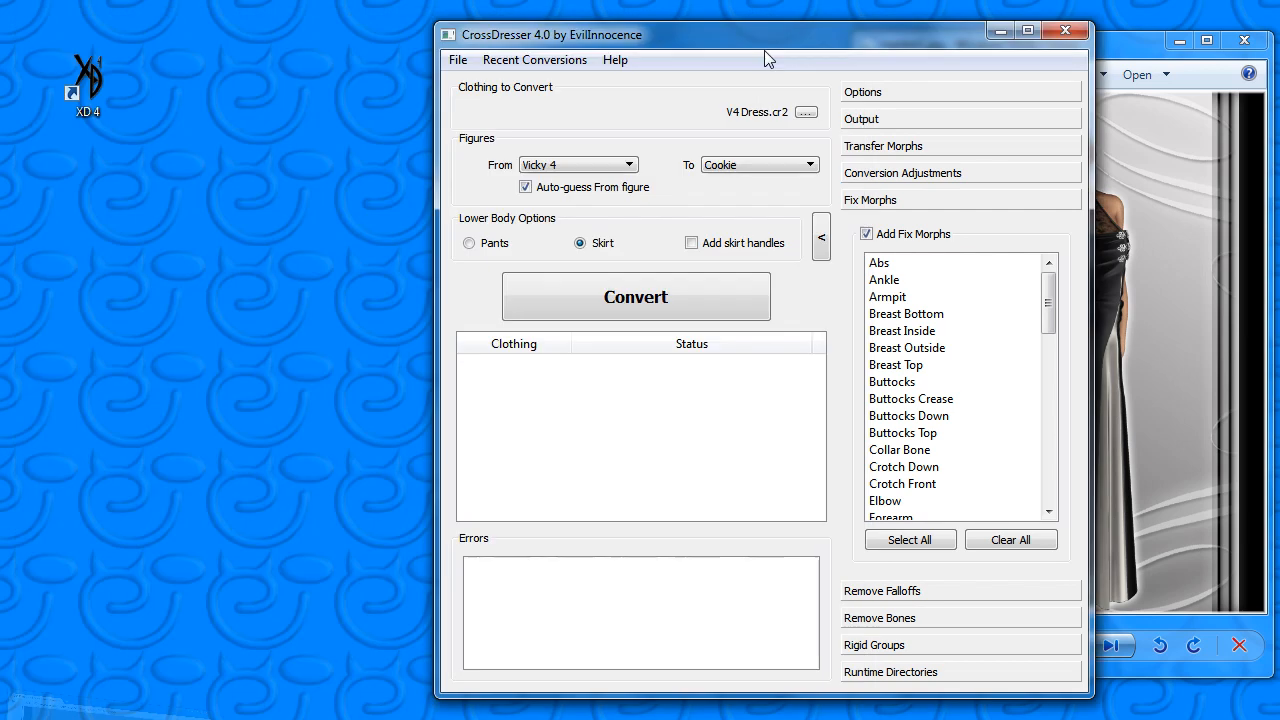
# Enable both Remove Falloffs and Remove Bones for the conversion.
pyautogui.click(876, 594)
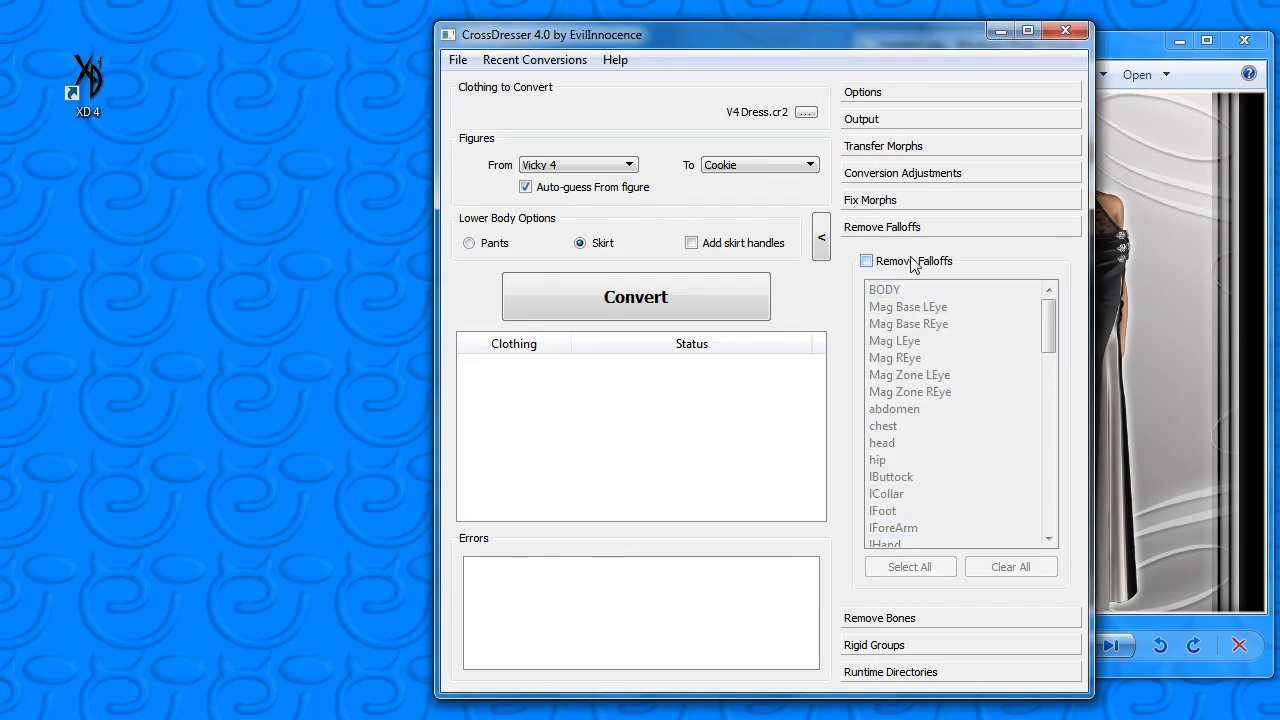
pyautogui.click(913, 262)
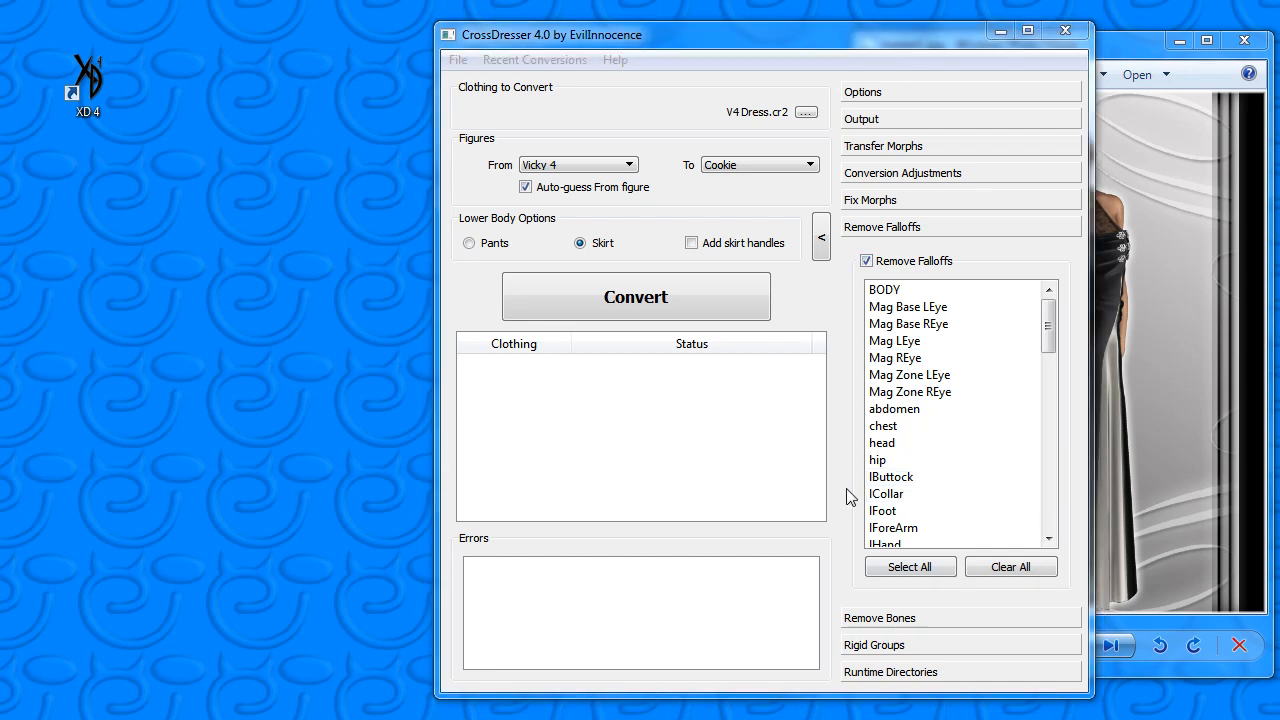
pyautogui.click(905, 617)
pyautogui.click(897, 289)
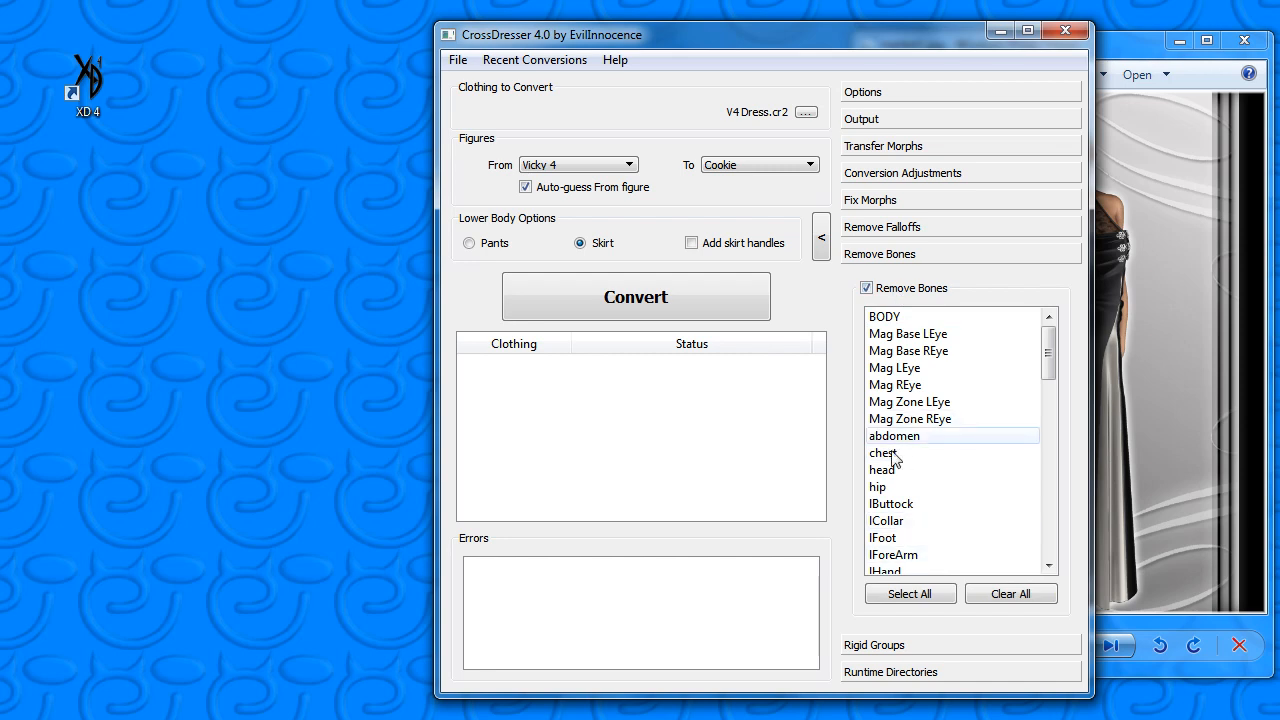
# Enable Keep Rigid and select the frogclasp and frogclaspButton groups.
pyautogui.click(880, 648)
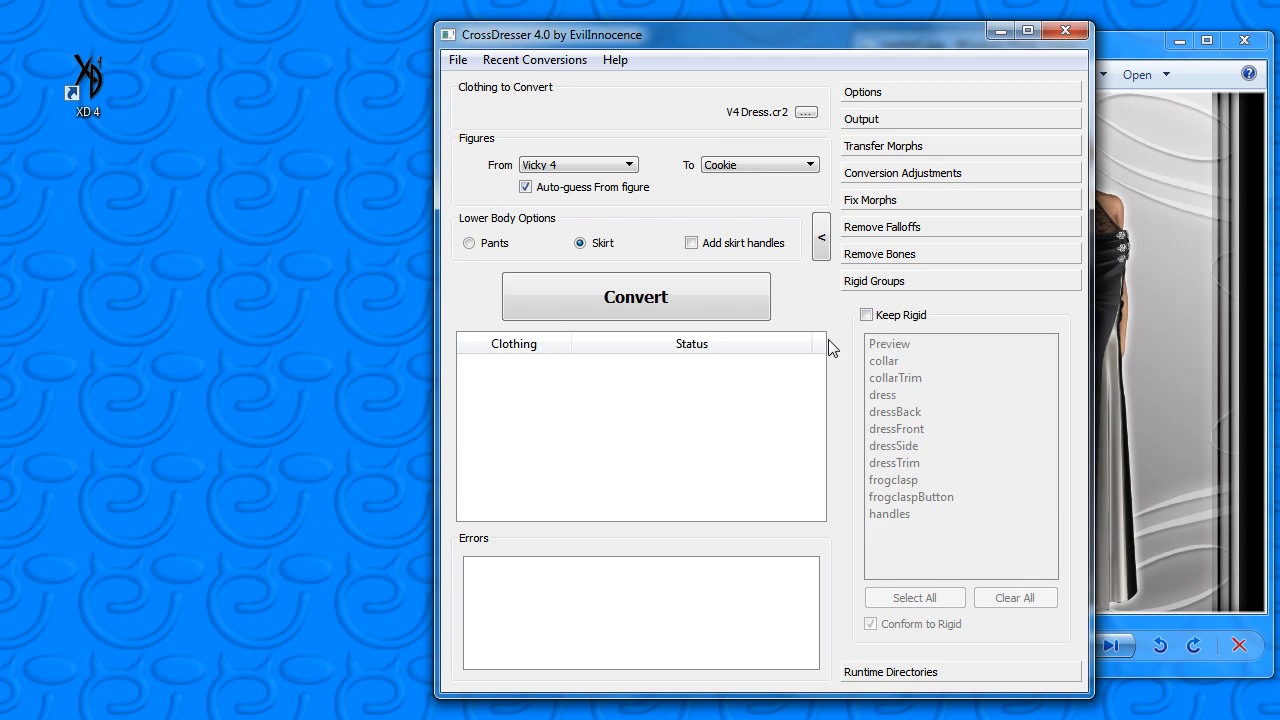
pyautogui.click(866, 315)
pyautogui.click(900, 480)
pyautogui.click(926, 499)
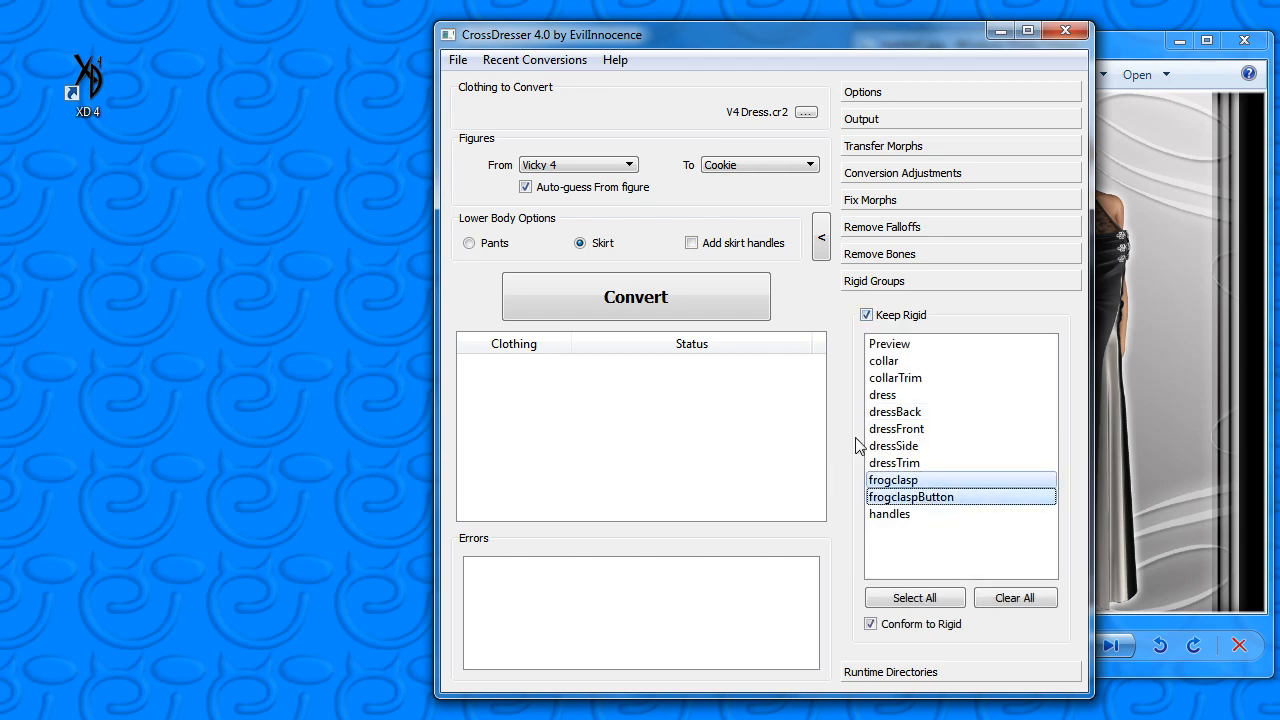
# Show the Runtime Directories settings.
pyautogui.click(885, 673)
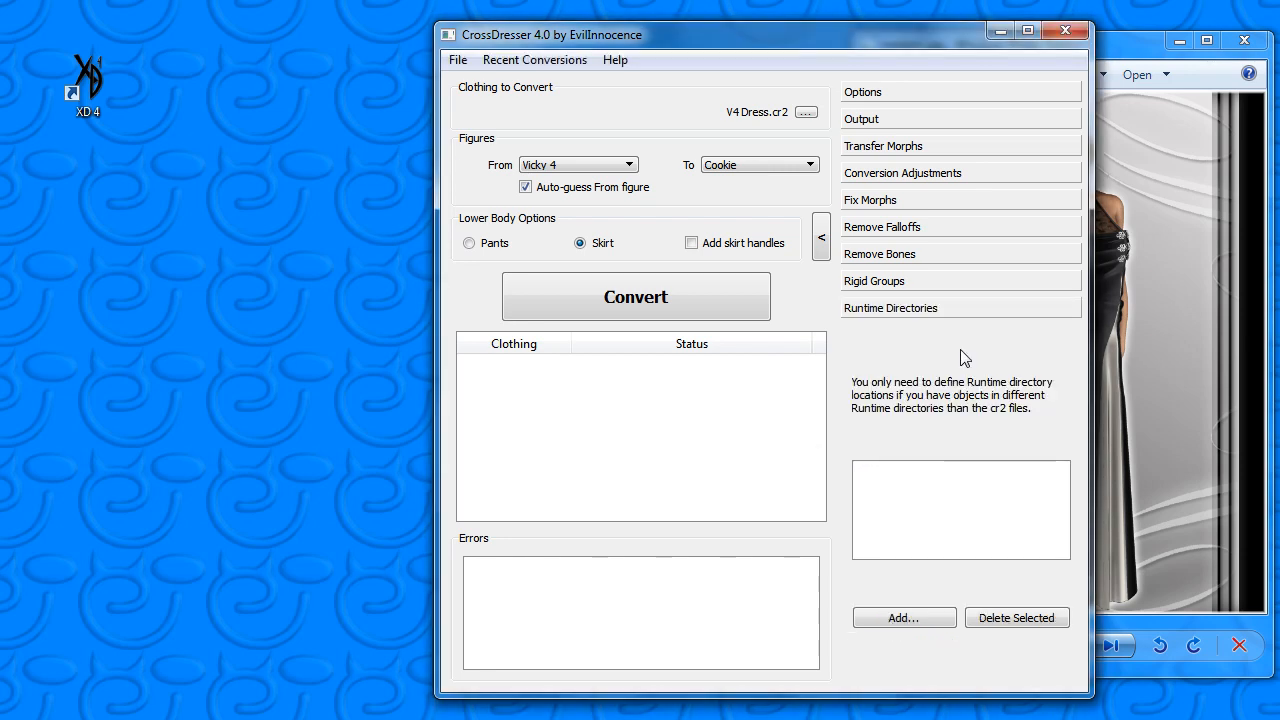